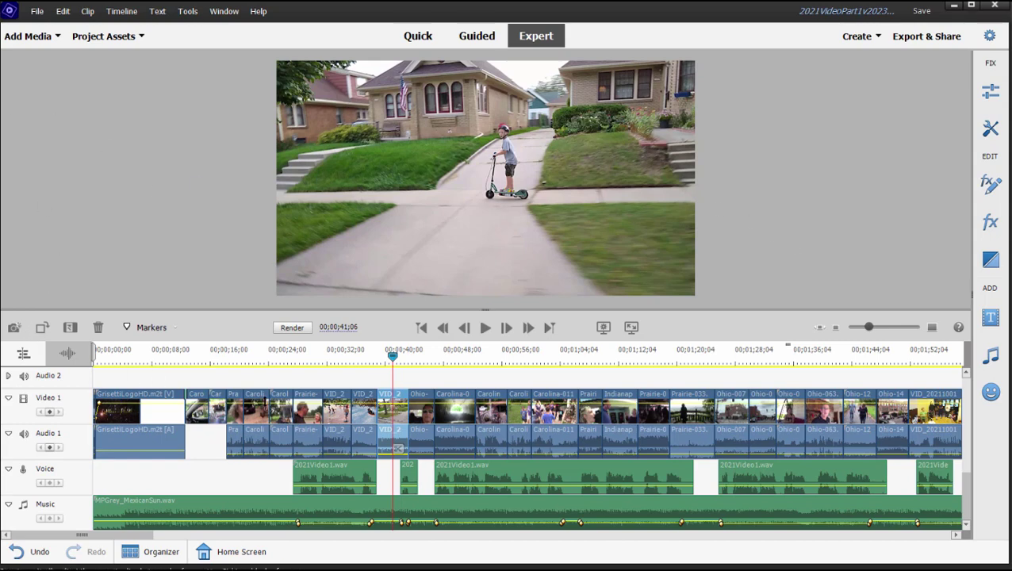
Open the video effects library and show only the Artistic category
left_click(990, 222)
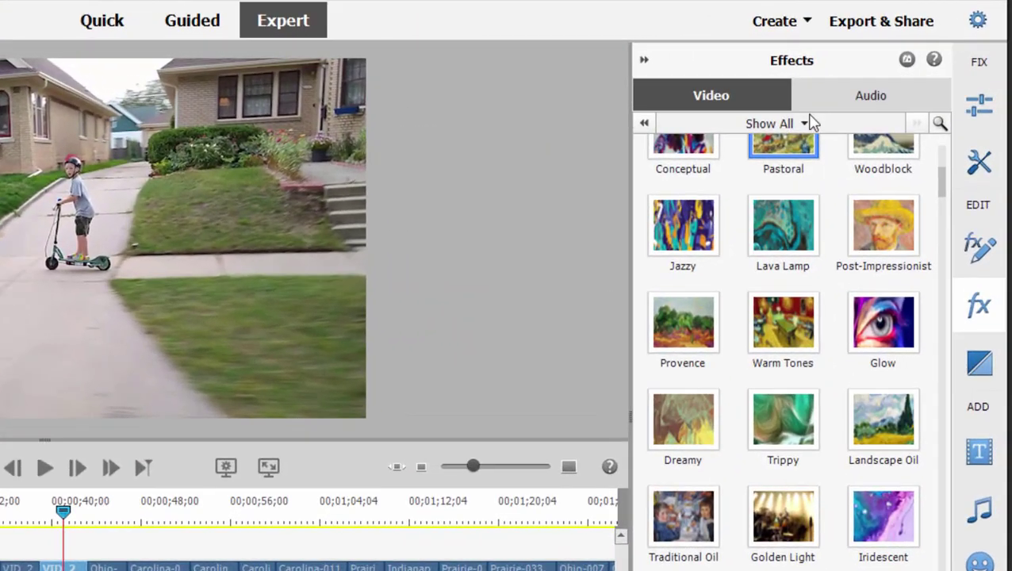
left_click(834, 118)
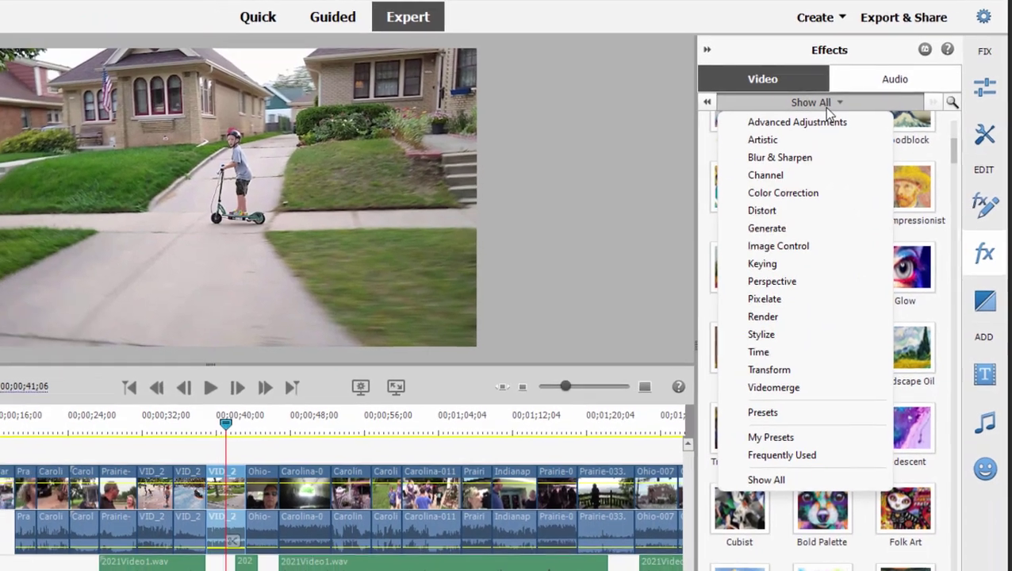
left_click(805, 135)
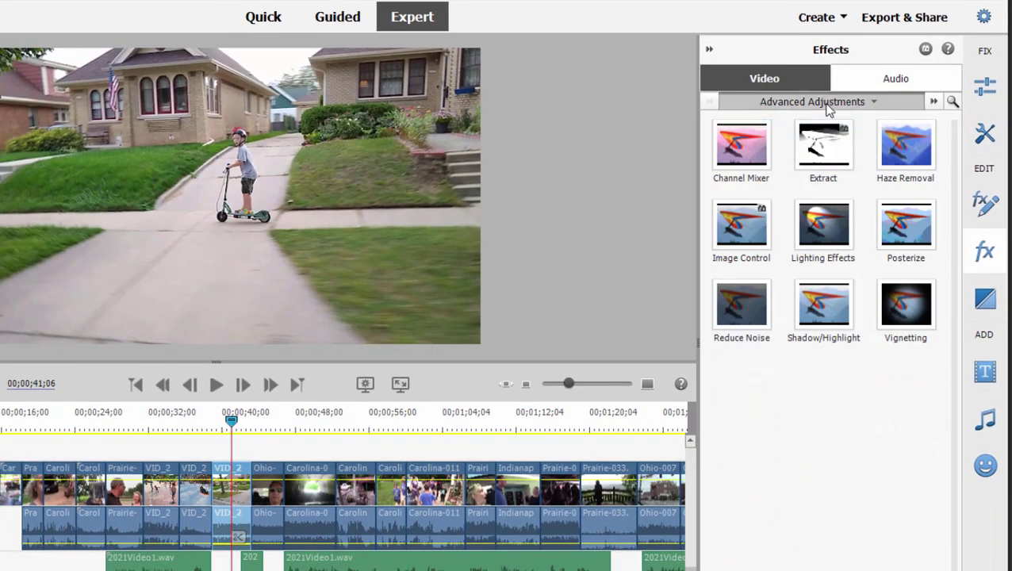
left_click(827, 106)
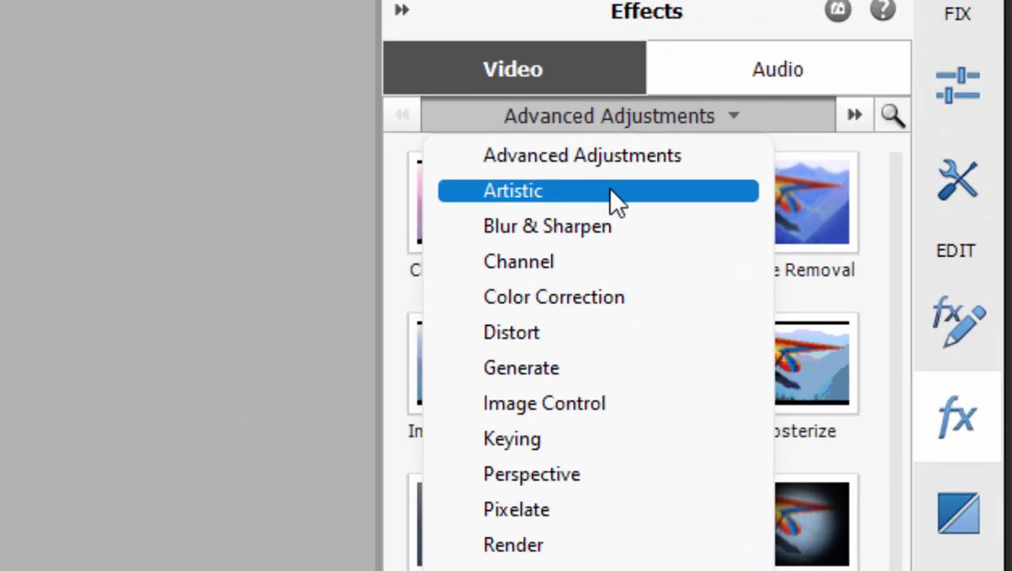
left_click(812, 139)
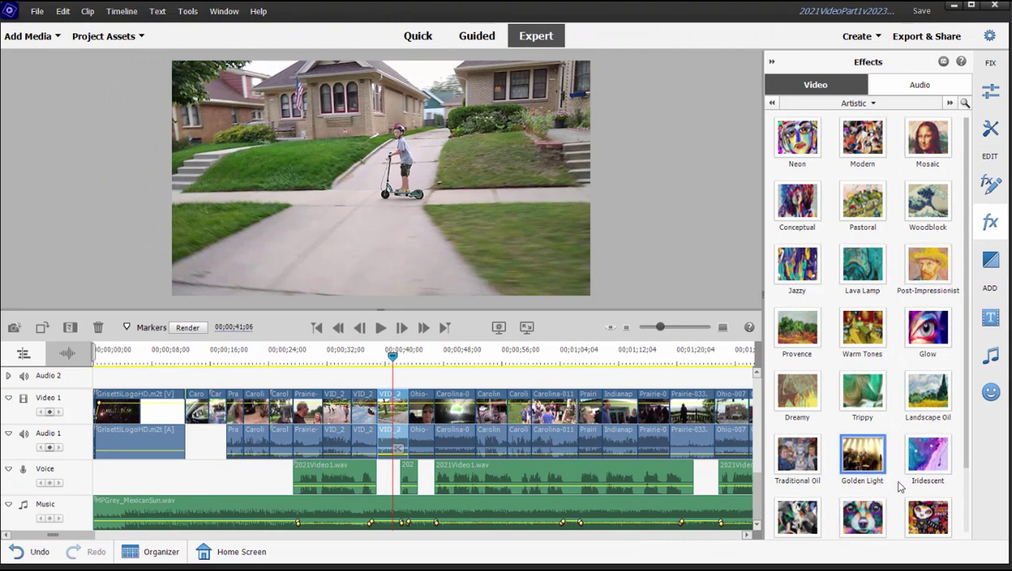
Apply the Golden Light effect to the selected VID_2 clip at the playhead, try a 97 intensity, and settle on 19
left_click_drag(861, 453, 385, 413)
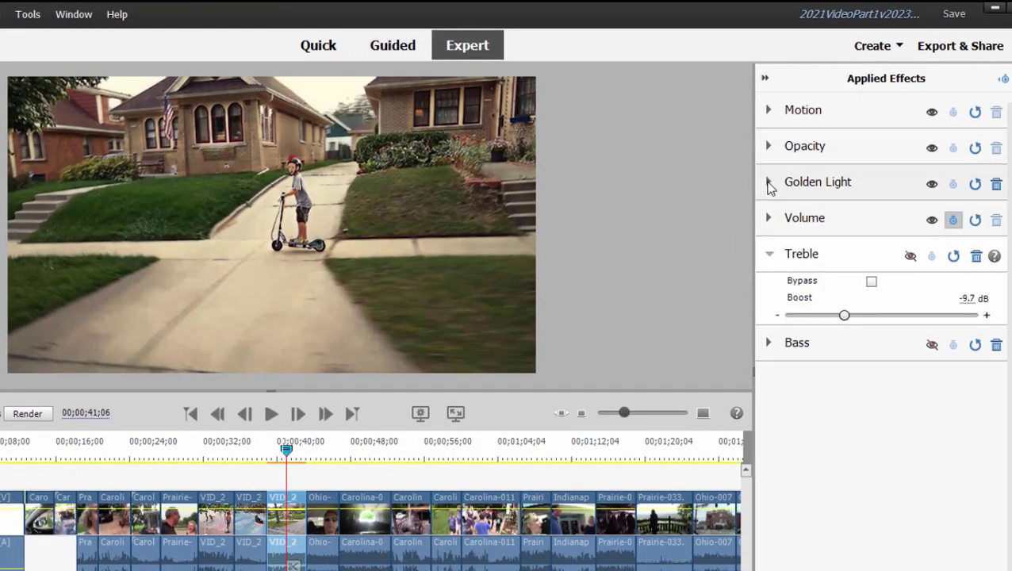
left_click(769, 182)
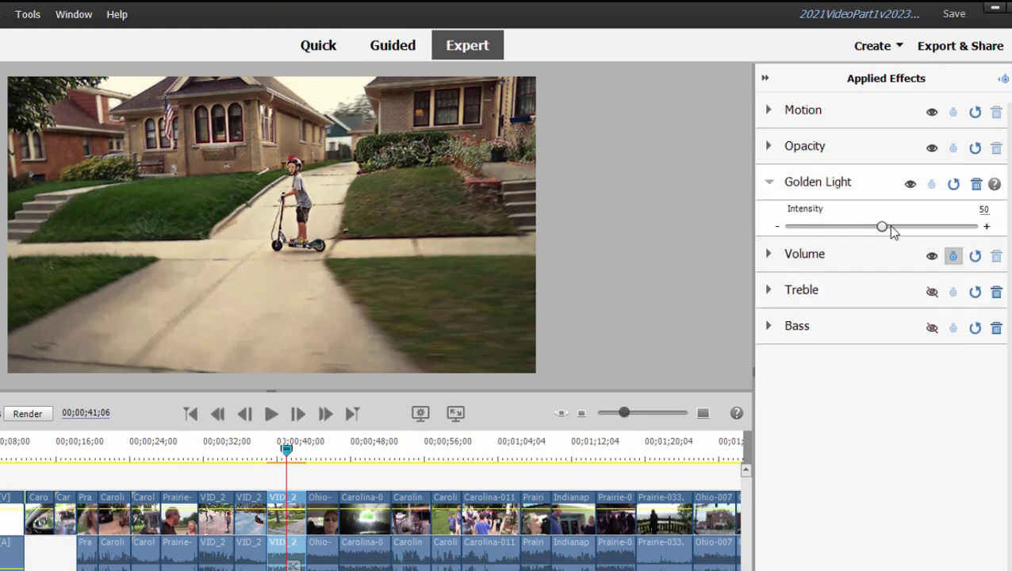
left_click_drag(880, 227, 895, 226)
left_click_drag(977, 238, 983, 236)
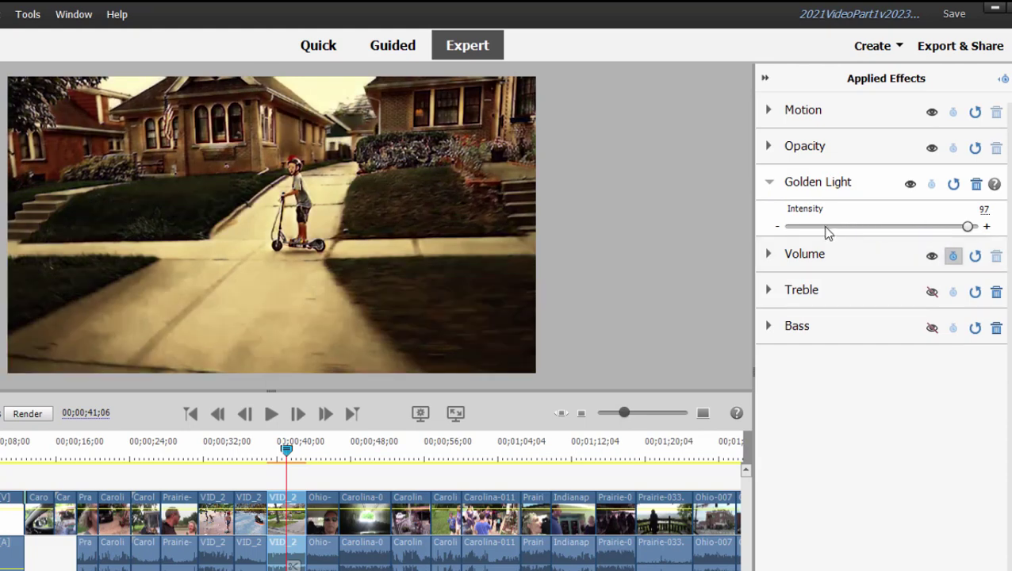
left_click(824, 226)
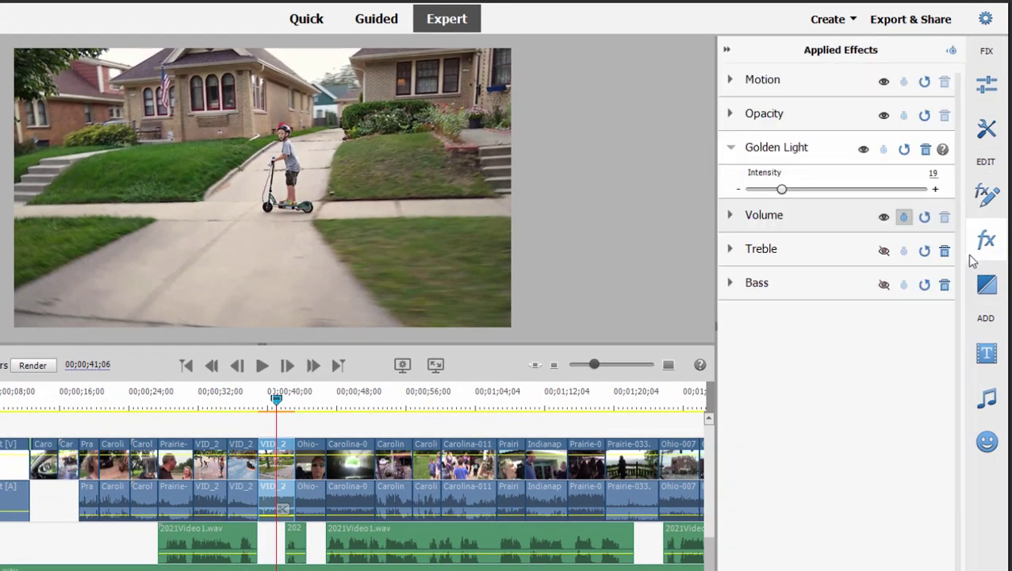
Apply the Pastoral artistic effect to the selected clip, accepting the replacement of the Golden Light style
left_click(988, 245)
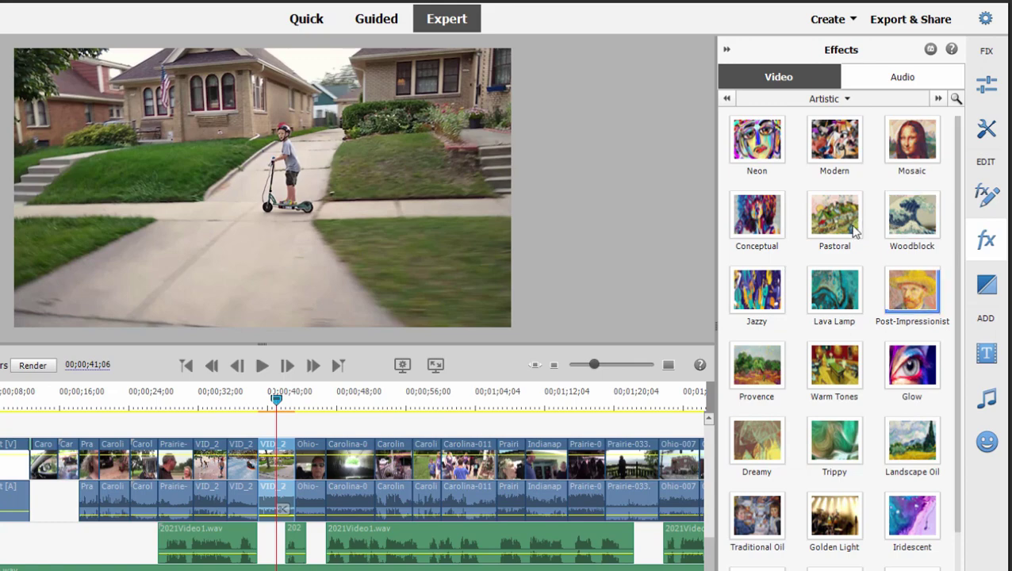
key("Left")
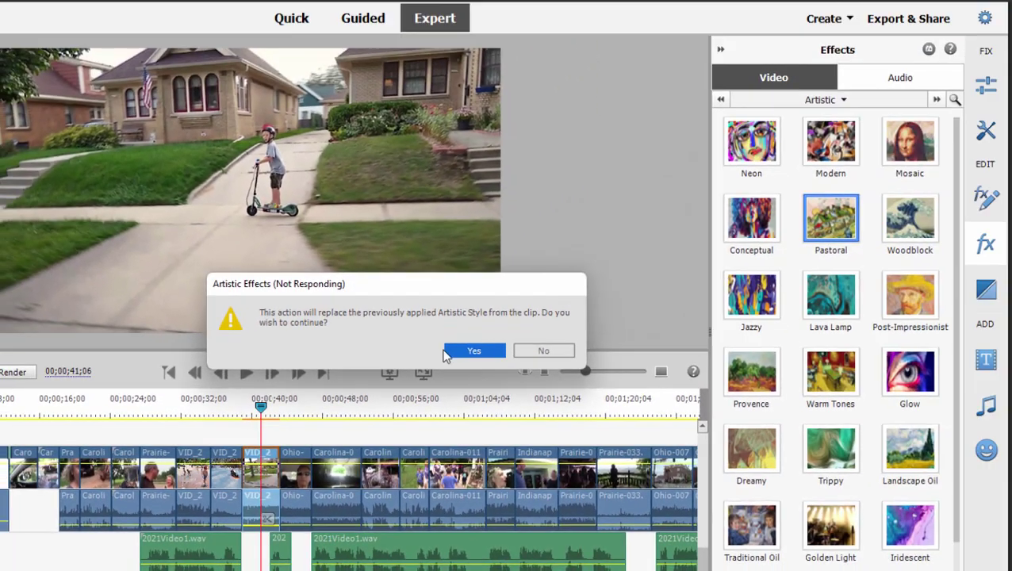
left_click(445, 355)
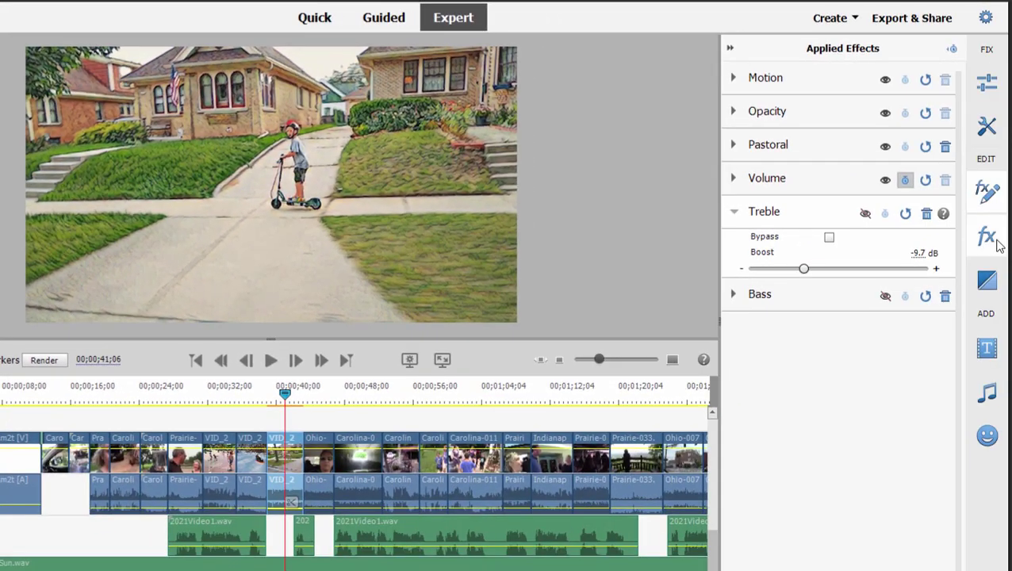
Replace the clip's Pastoral style with the Warm Tones effect and preview the clip at 00;00;40;19
left_click(986, 239)
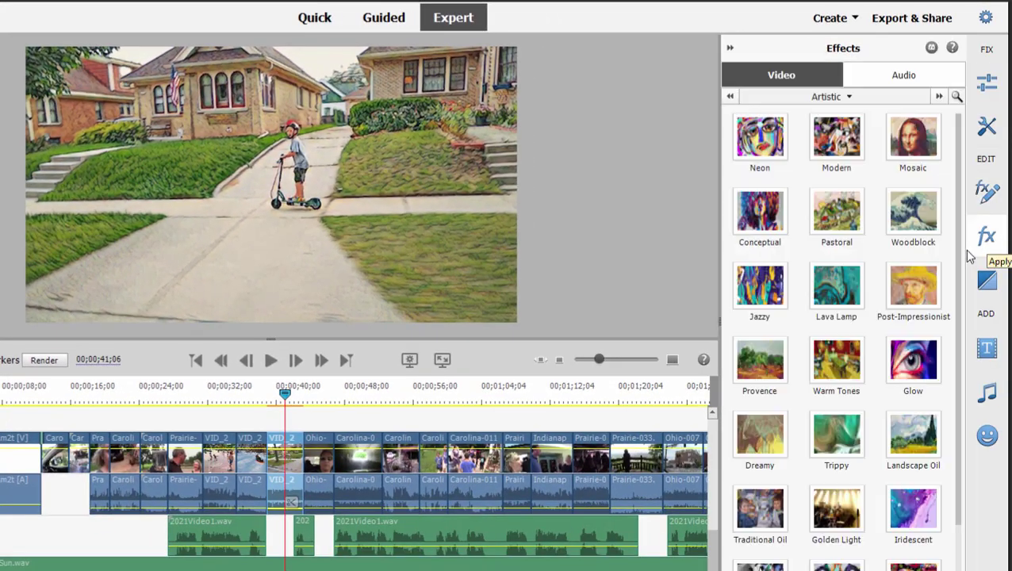
left_click_drag(853, 362, 294, 466)
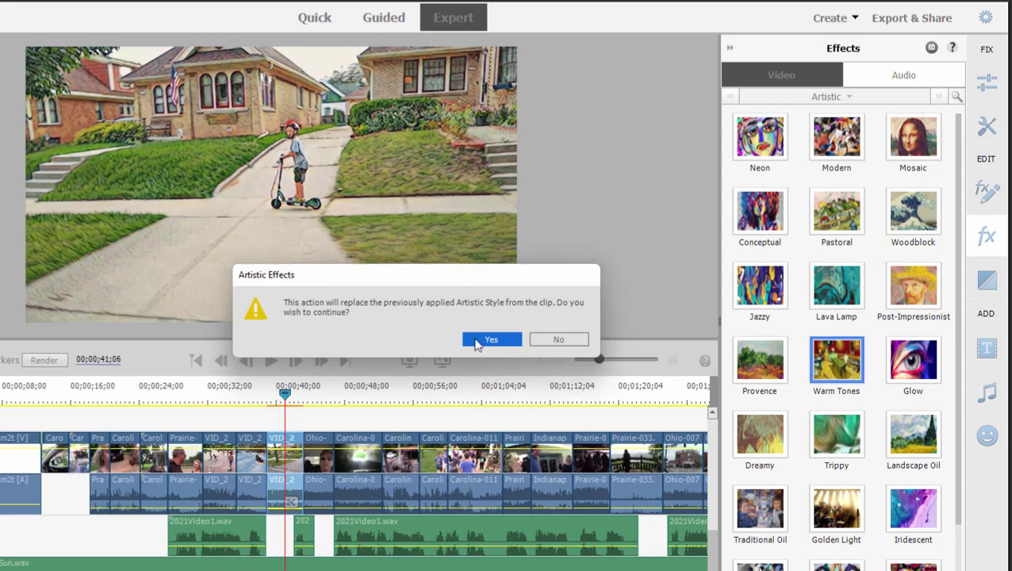
left_click(480, 340)
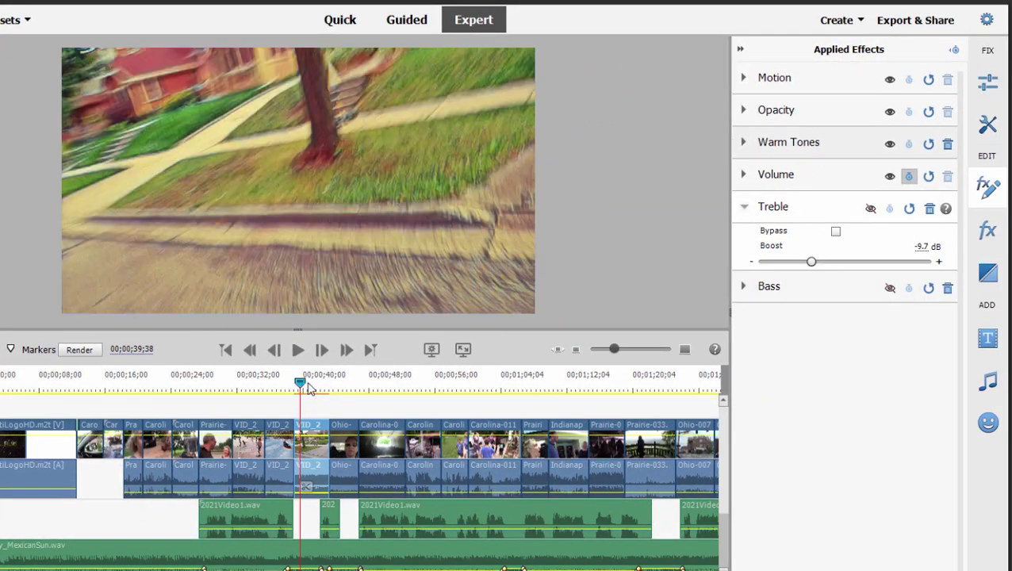
left_click_drag(306, 382, 312, 390)
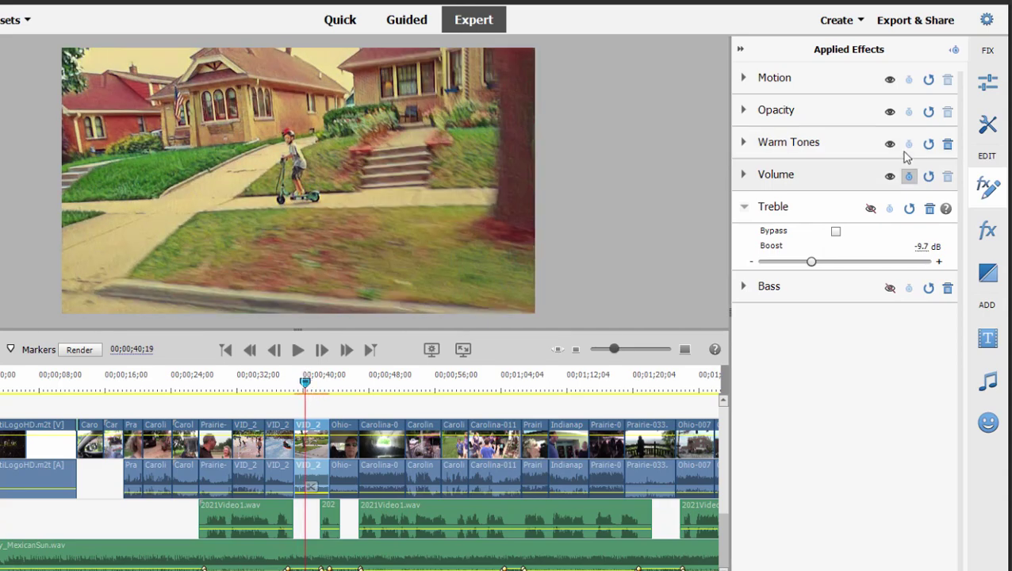
Set the intensity of the clip's Warm Tones effect to 15
left_click(903, 154)
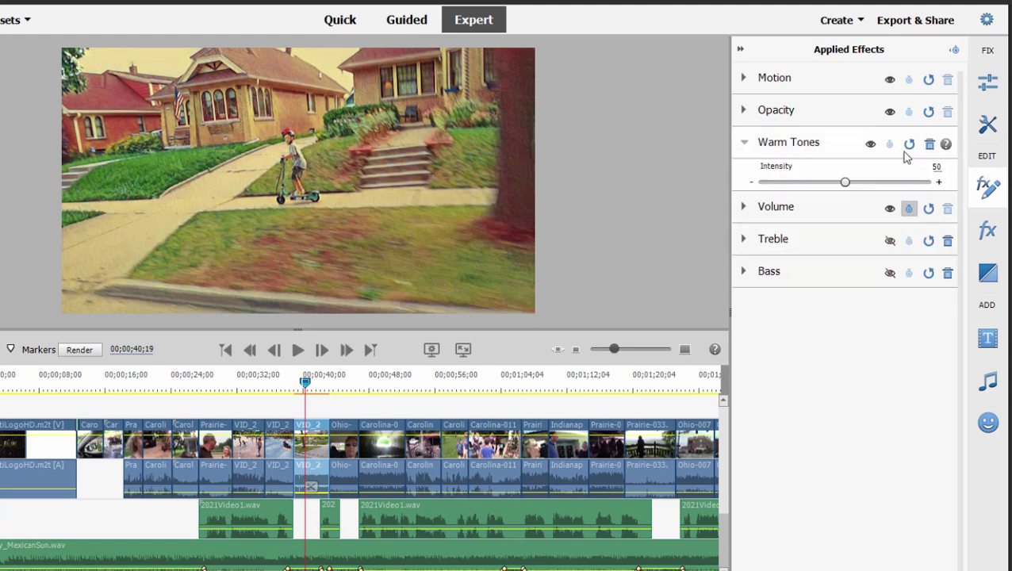
left_click_drag(844, 181, 780, 182)
key("Right")
key("Right")
key("Right")
key("Right")
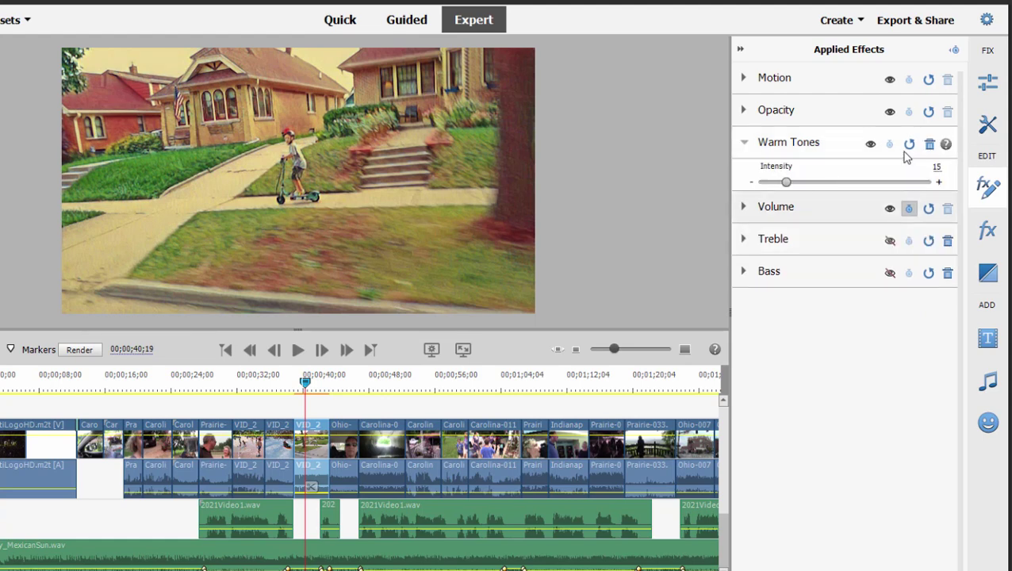
key("Right")
key("Right")
key("Right")
key("Right")
key("Right")
key("Right")
key("Right")
key("Right")
key("Right")
key("Right")
key("Right")
key("Right")
key("Right")
key("Right")
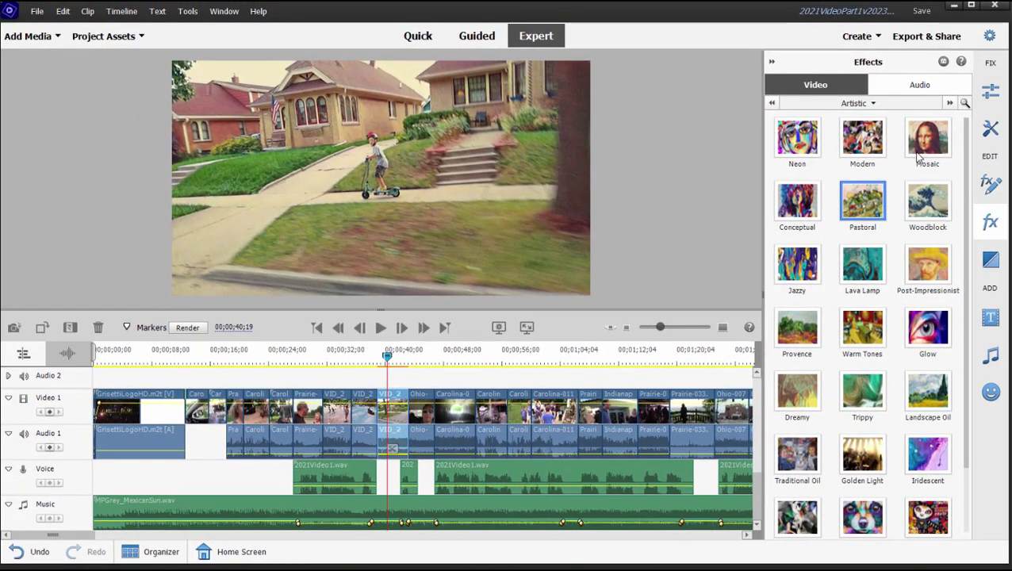
Replace the clip's Warm Tones style with the Landscape Oil artistic effect and close the applied effects settings
scroll(918, 157, "down", 2)
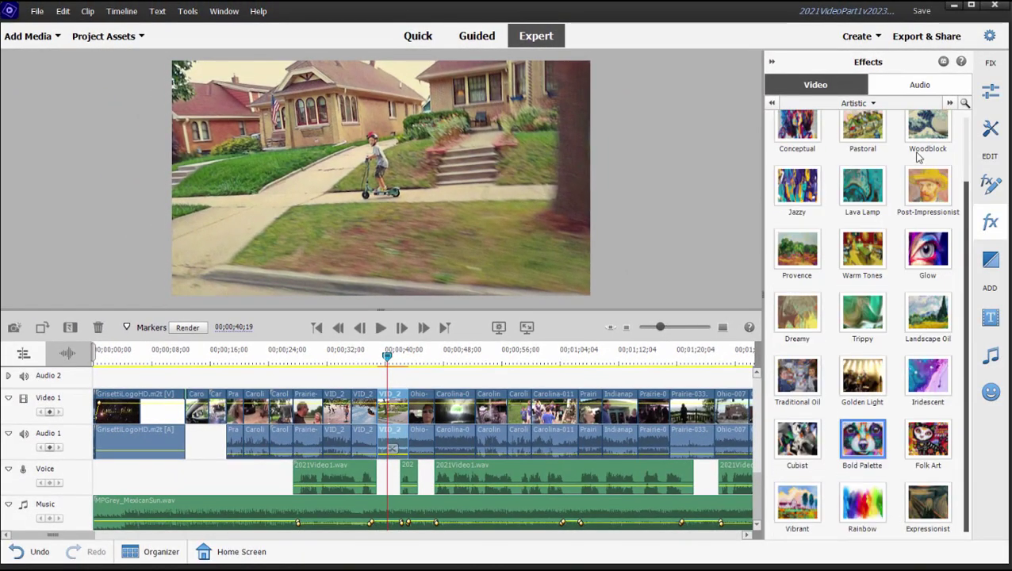
scroll(918, 157, "up", 1)
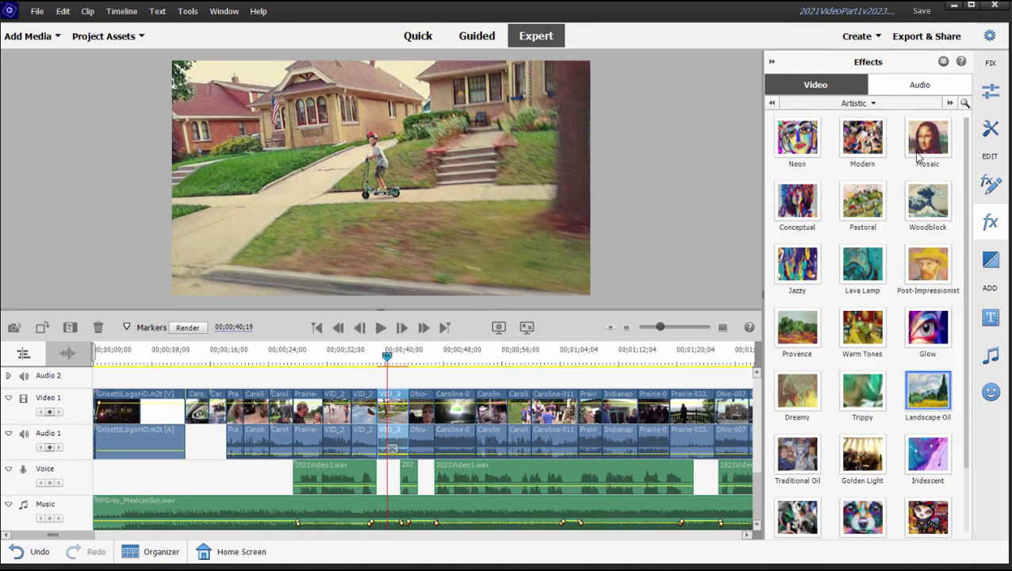
double_click(918, 157)
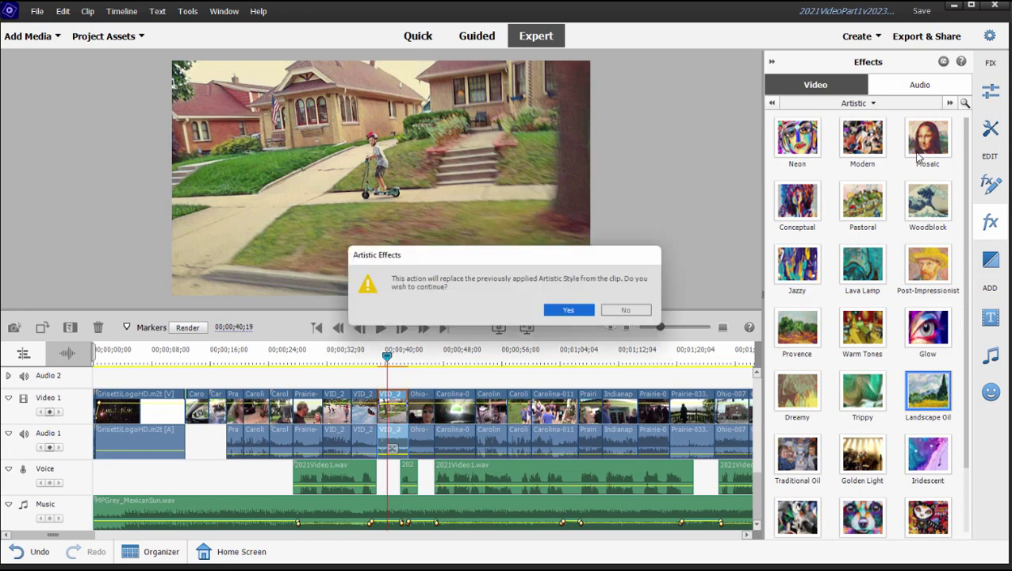
key("Return")
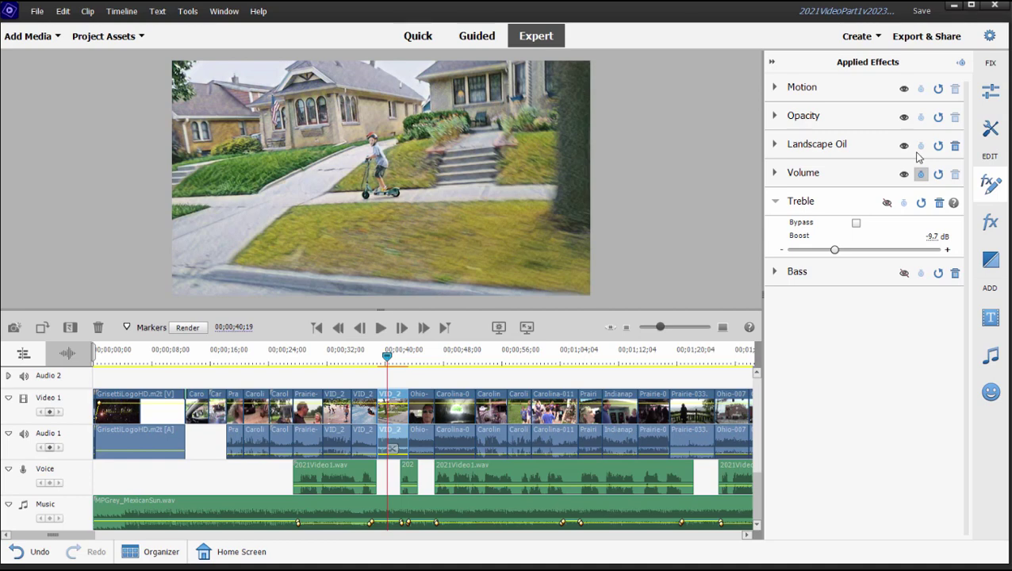
left_click(989, 184)
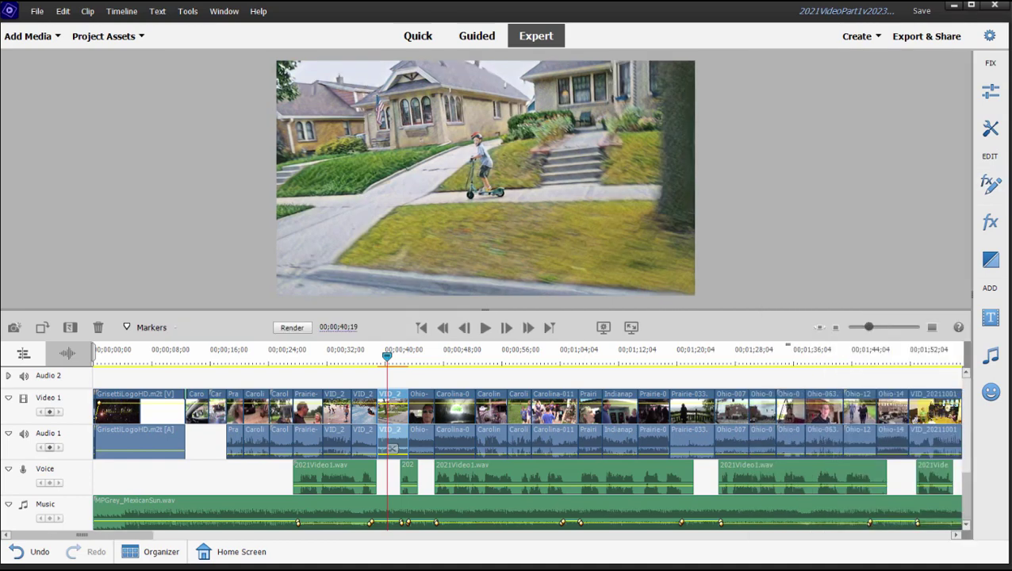